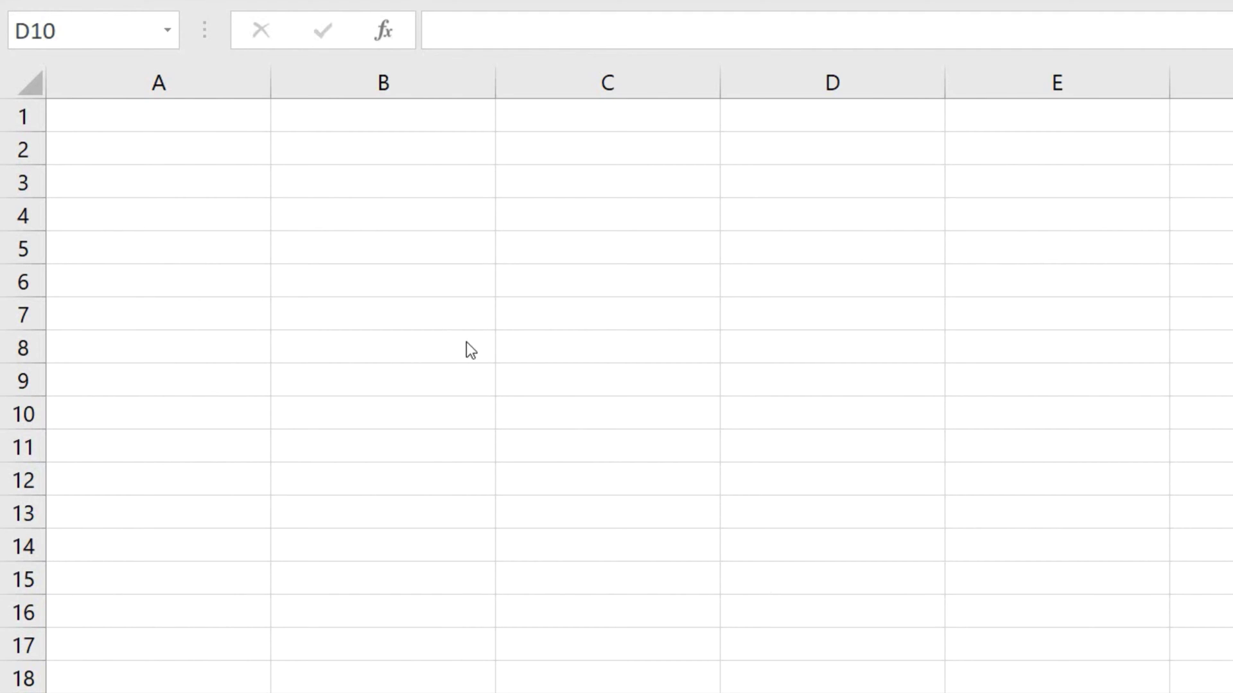
Enter 1 and 2 in B3:B4 and extend the pattern down to 13 in B15.
{"action": "left_click", "coordinate": [412, 185]}
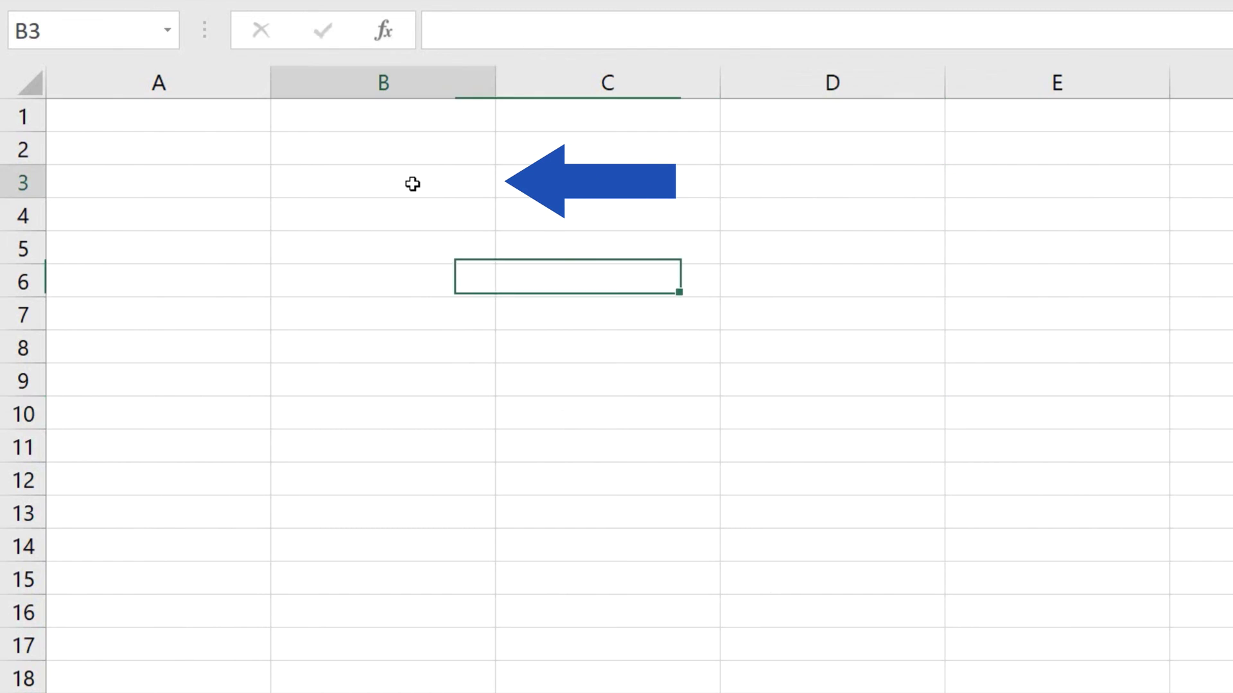
{"action": "type", "text": "1"}
{"action": "key", "text": "Return"}
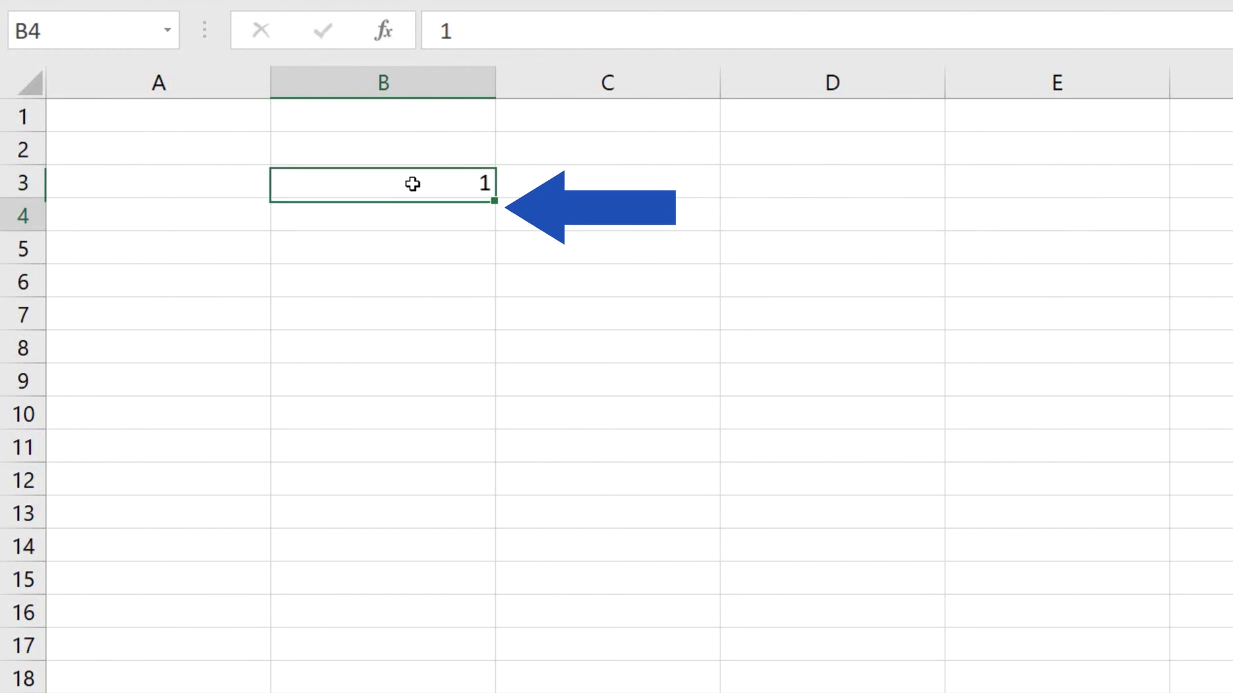
{"action": "type", "text": "2"}
{"action": "key", "text": "Return"}
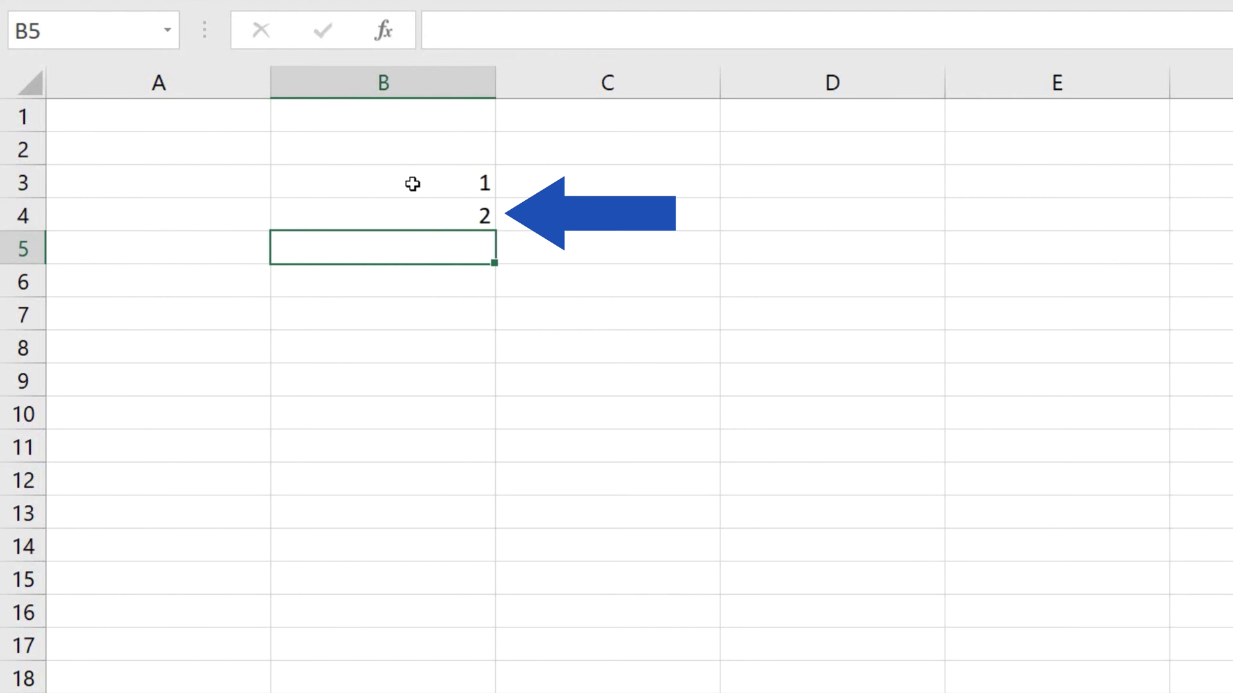
{"action": "left_click_drag", "start_coordinate": [412, 184], "coordinate": [424, 206]}
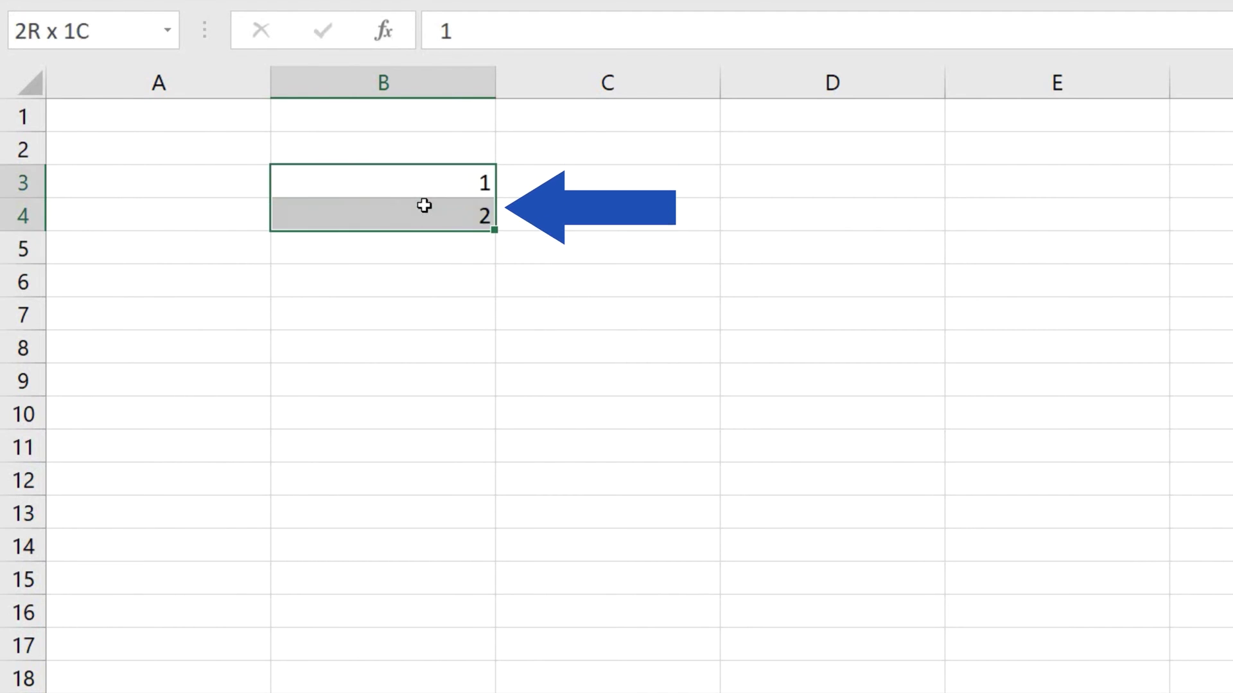
{"action": "left_click_drag", "start_coordinate": [495, 231], "coordinate": [512, 576]}
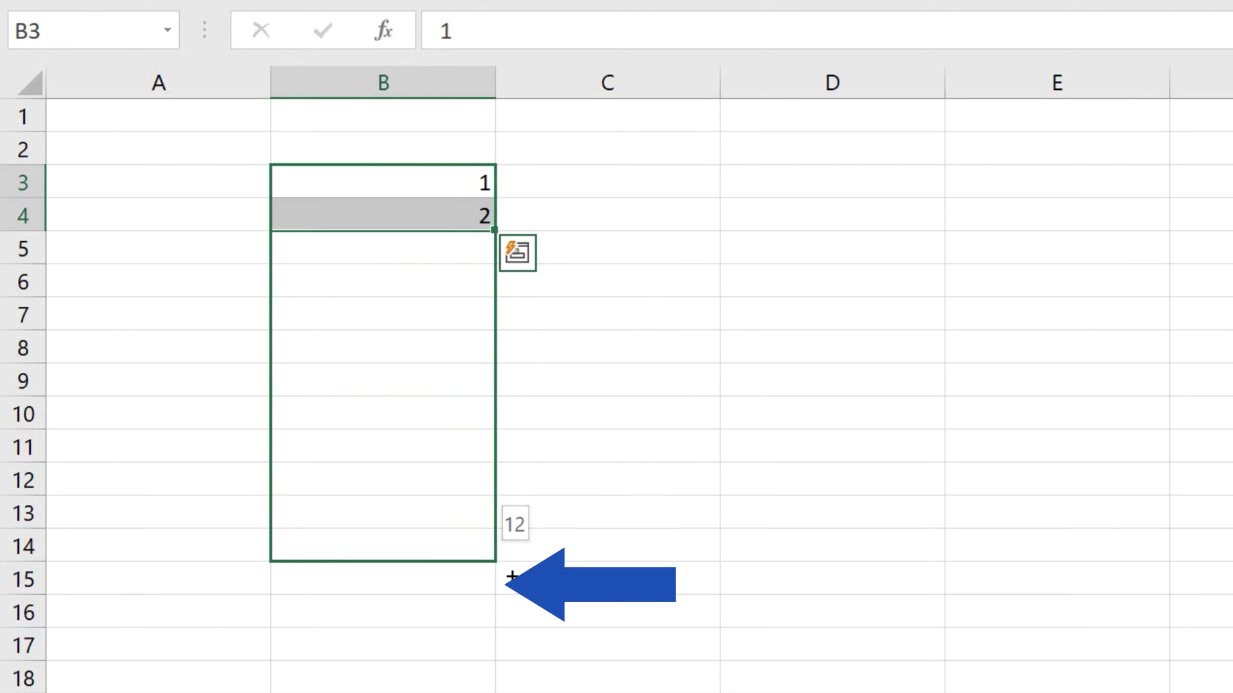
{"action": "left_click_drag", "start_coordinate": [511, 577], "coordinate": [511, 588]}
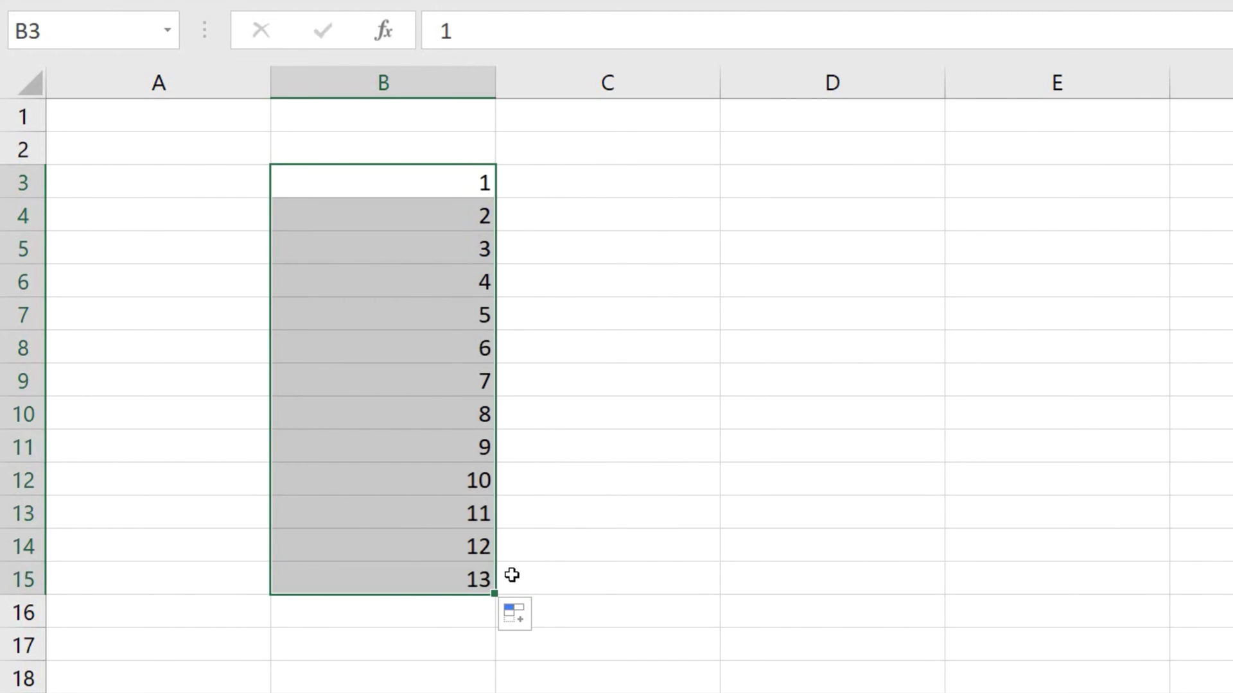
{"action": "left_click", "coordinate": [384, 692]}
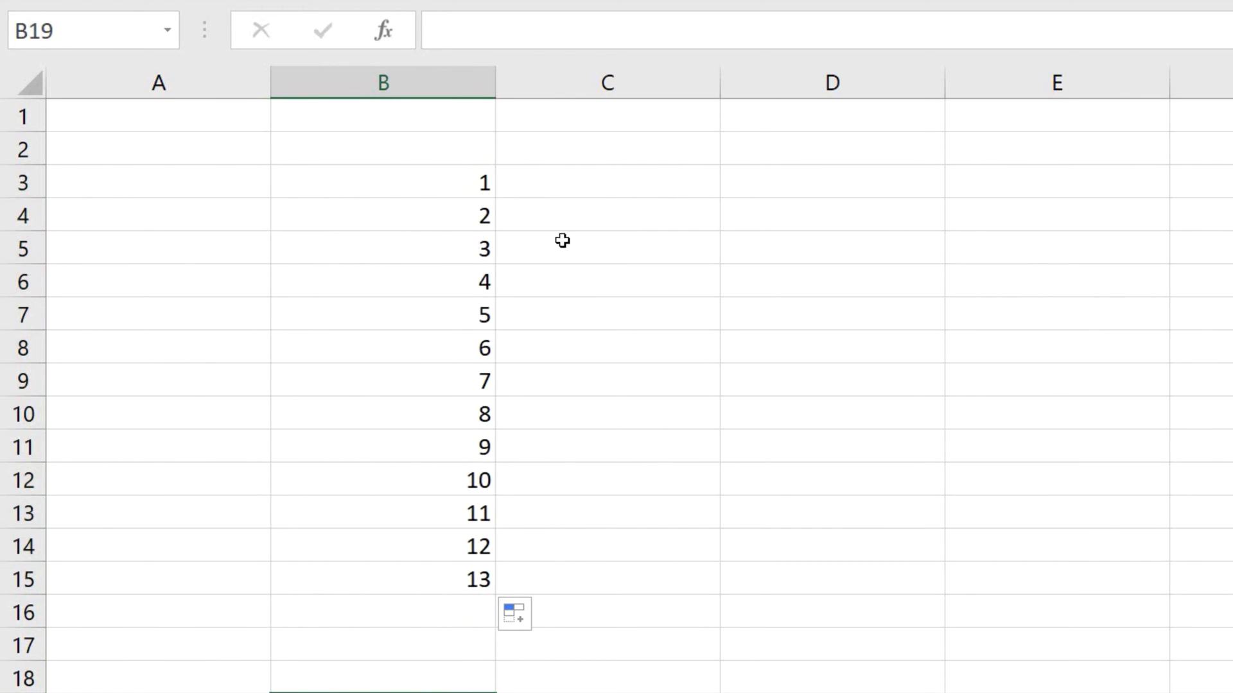
Copy a single 1 from C3 down to C15, then convert it to a 1–13 series via Fill Series.
{"action": "left_click", "coordinate": [599, 177]}
{"action": "type", "text": "1"}
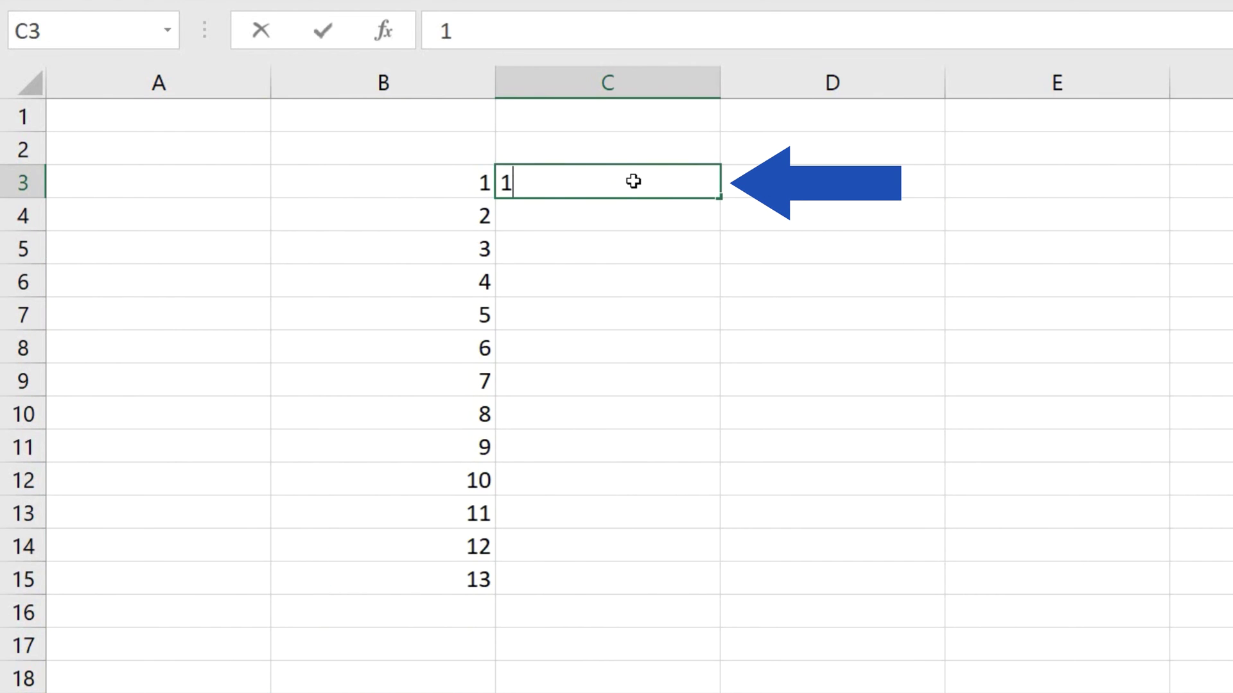
{"action": "key", "text": "Return"}
{"action": "left_click", "coordinate": [667, 182]}
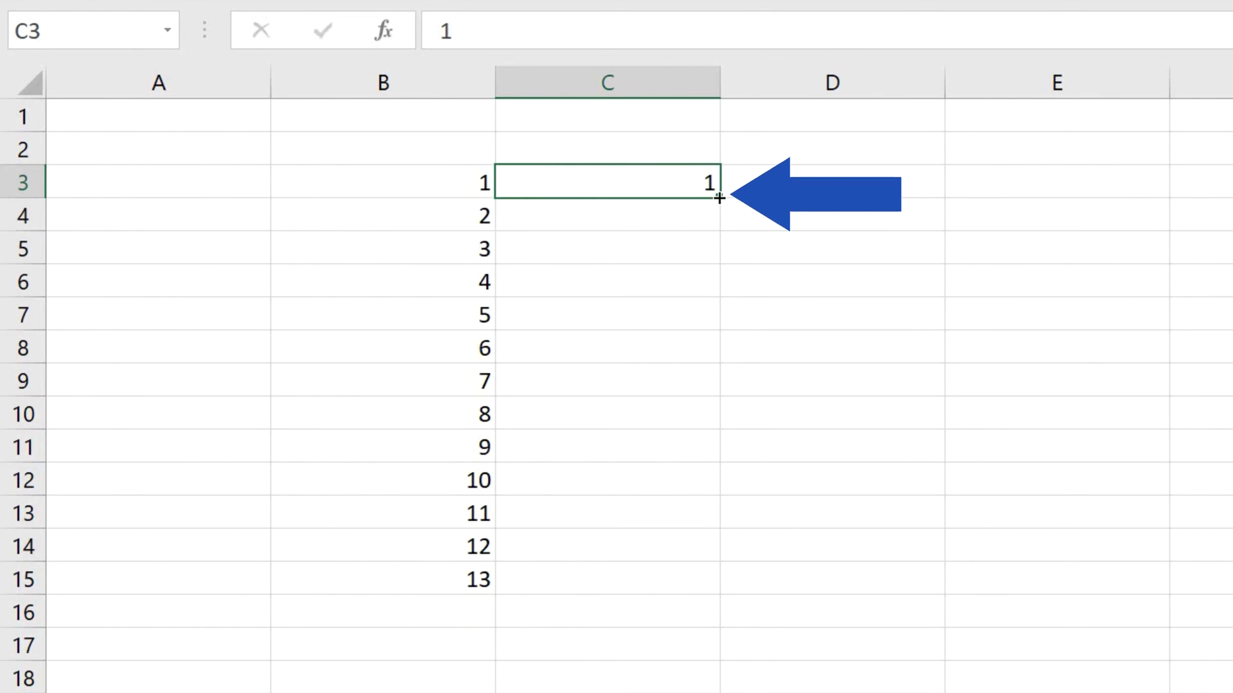
{"action": "left_click_drag", "start_coordinate": [720, 198], "coordinate": [718, 598]}
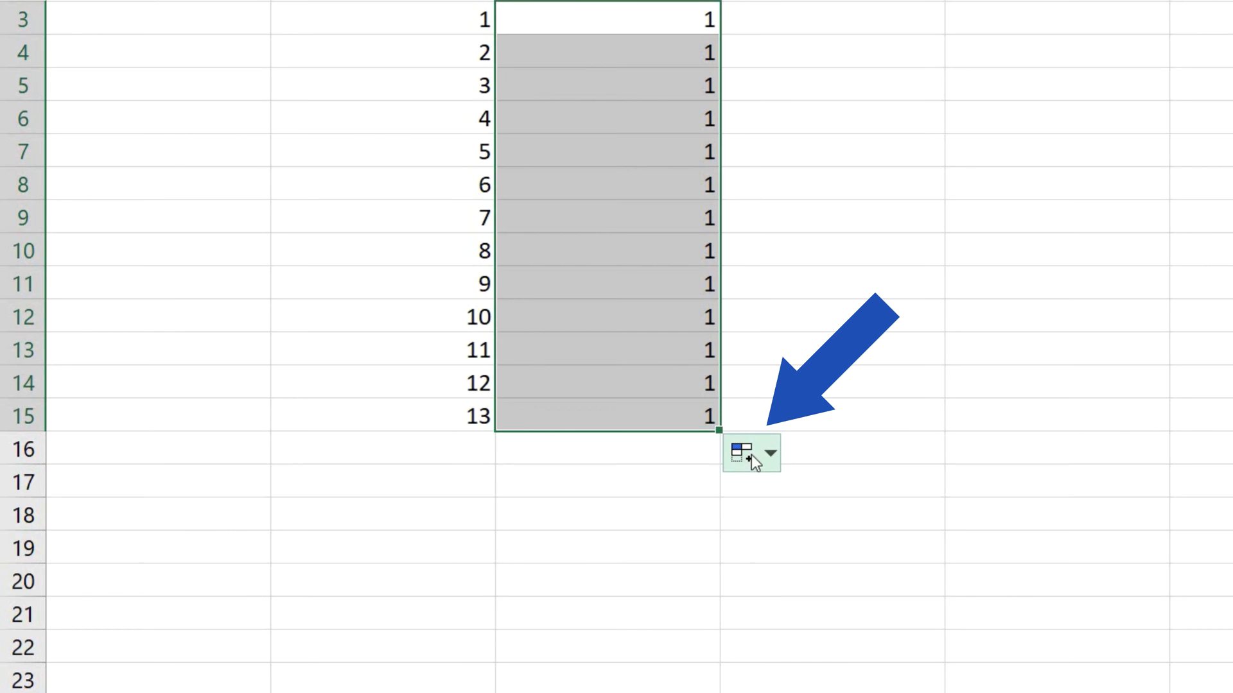
{"action": "left_click", "coordinate": [772, 453]}
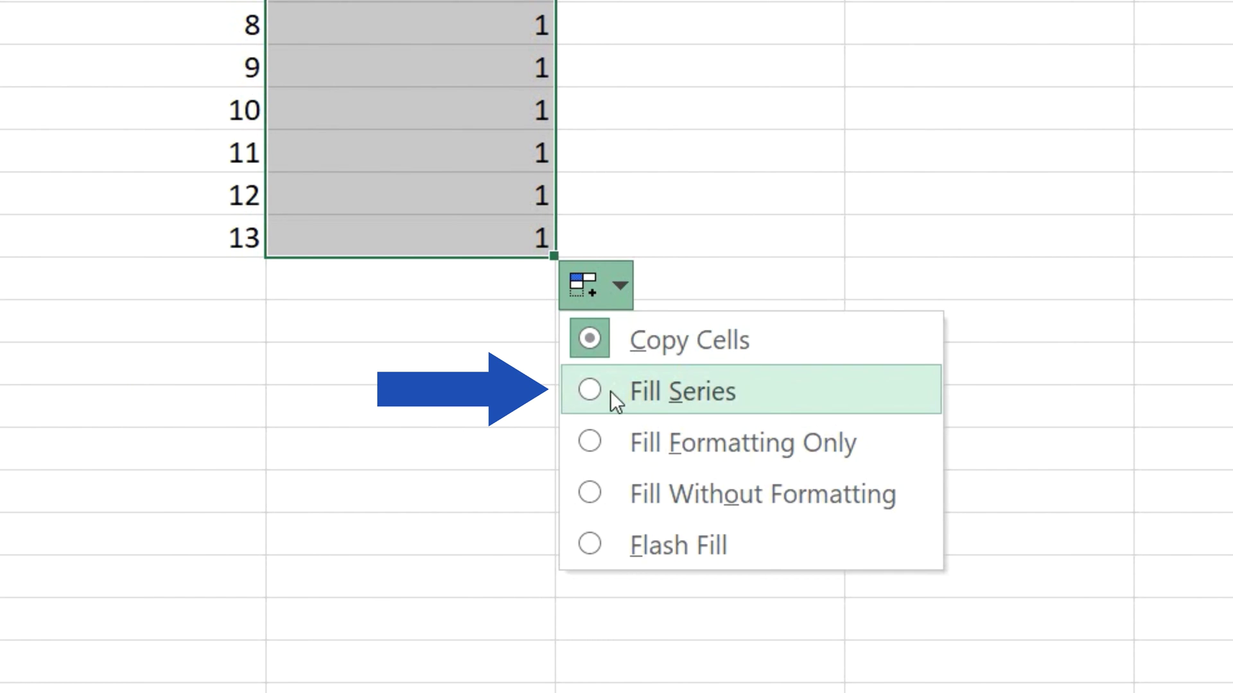
{"action": "left_click", "coordinate": [594, 395]}
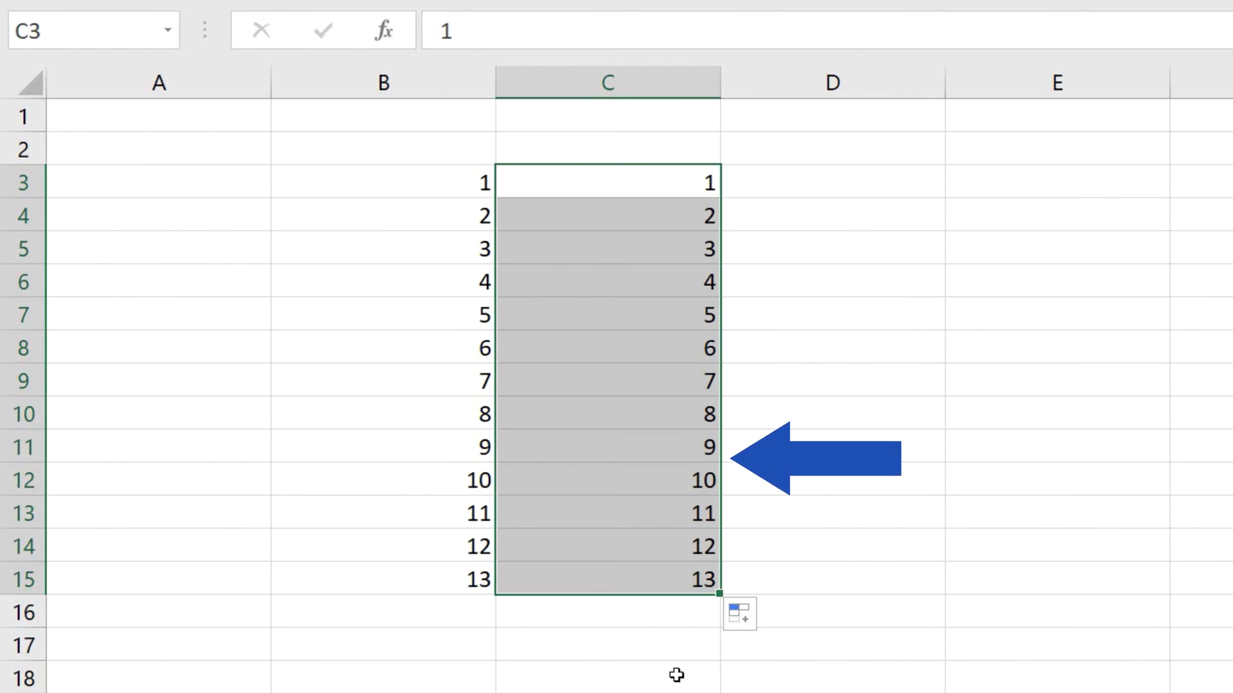
{"action": "left_click", "coordinate": [677, 674]}
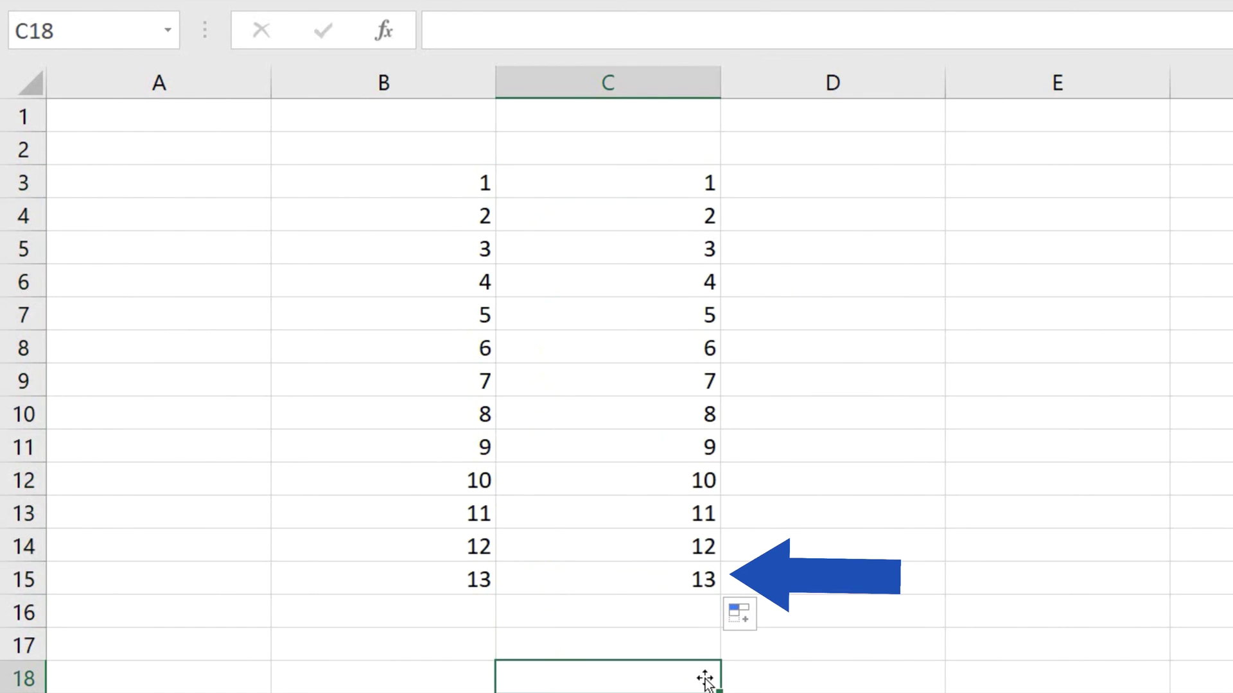
{"action": "left_click", "coordinate": [690, 186]}
{"action": "mouse_move", "coordinate": [719, 199]}
{"action": "left_mouse_down"}
{"action": "mouse_move", "coordinate": [865, 123]}
{"action": "mouse_move", "coordinate": [928, 122]}
{"action": "left_mouse_up"}
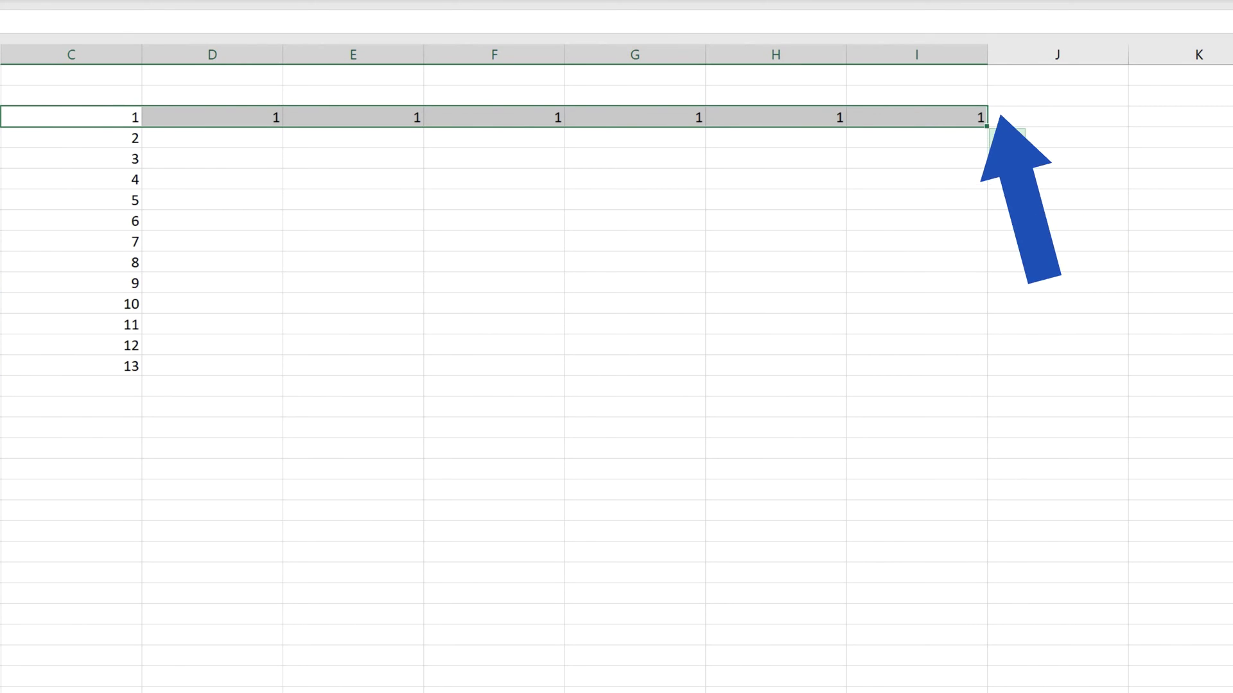
{"action": "left_click", "coordinate": [1001, 139]}
{"action": "left_click", "coordinate": [1042, 192]}
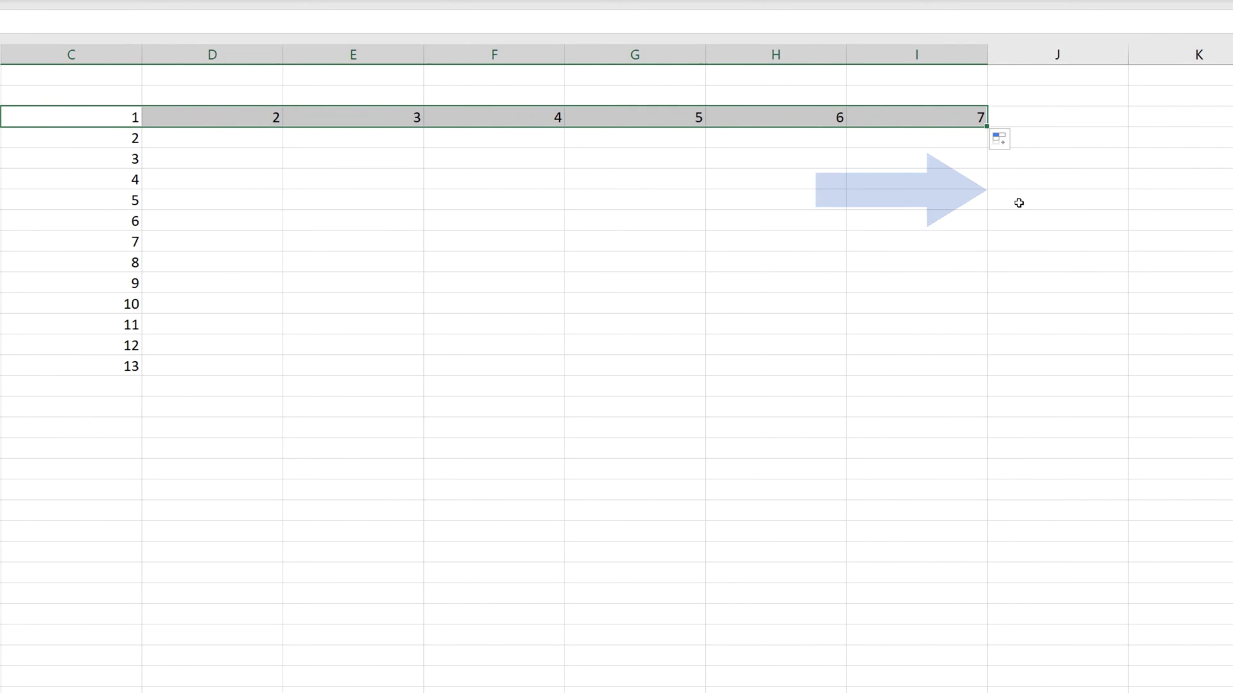
{"action": "left_click", "coordinate": [904, 264]}
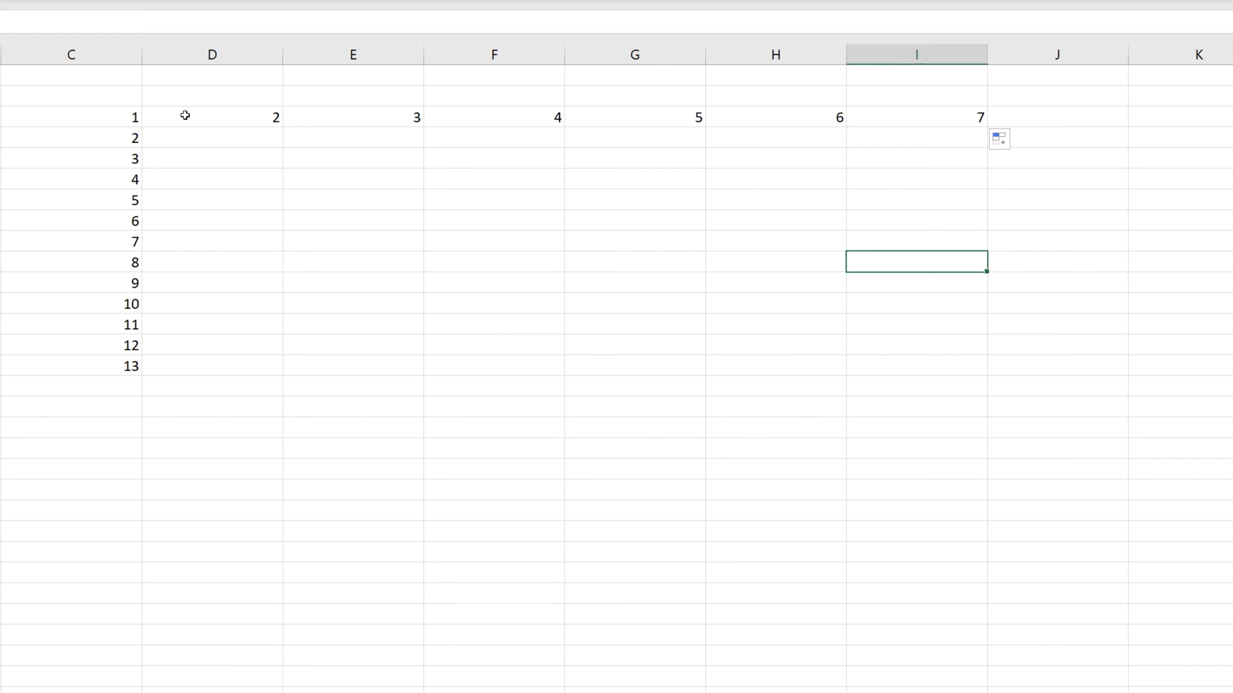
{"action": "left_click_drag", "start_coordinate": [185, 115], "coordinate": [983, 118]}
{"action": "key", "text": "Delete"}
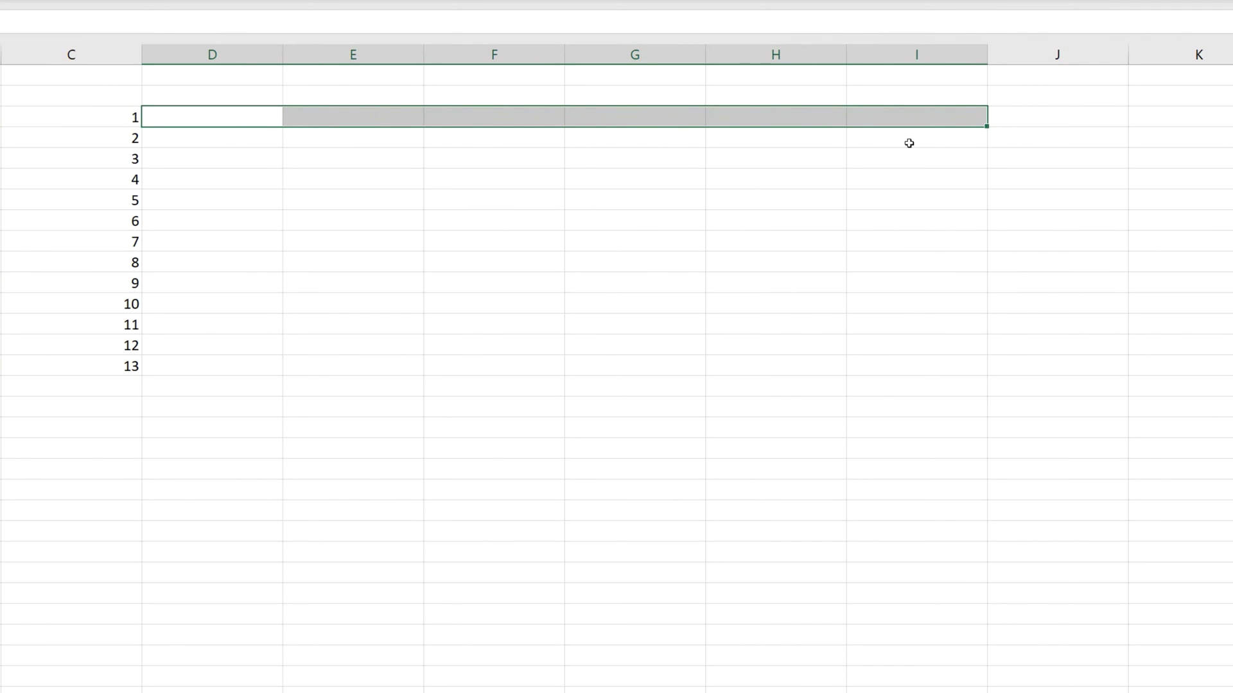
{"action": "left_click", "coordinate": [250, 226]}
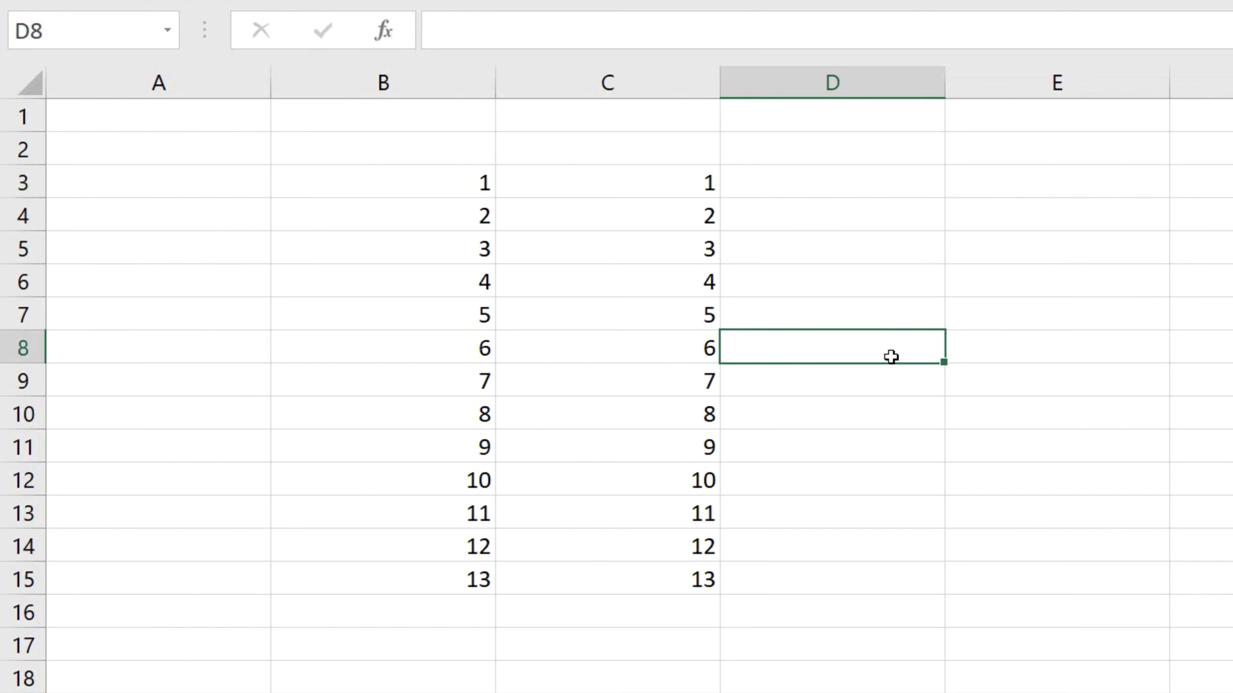
Enter 2 and 4 in D3:D4 and fill column D with even numbers up to 26.
{"action": "double_click", "coordinate": [867, 179]}
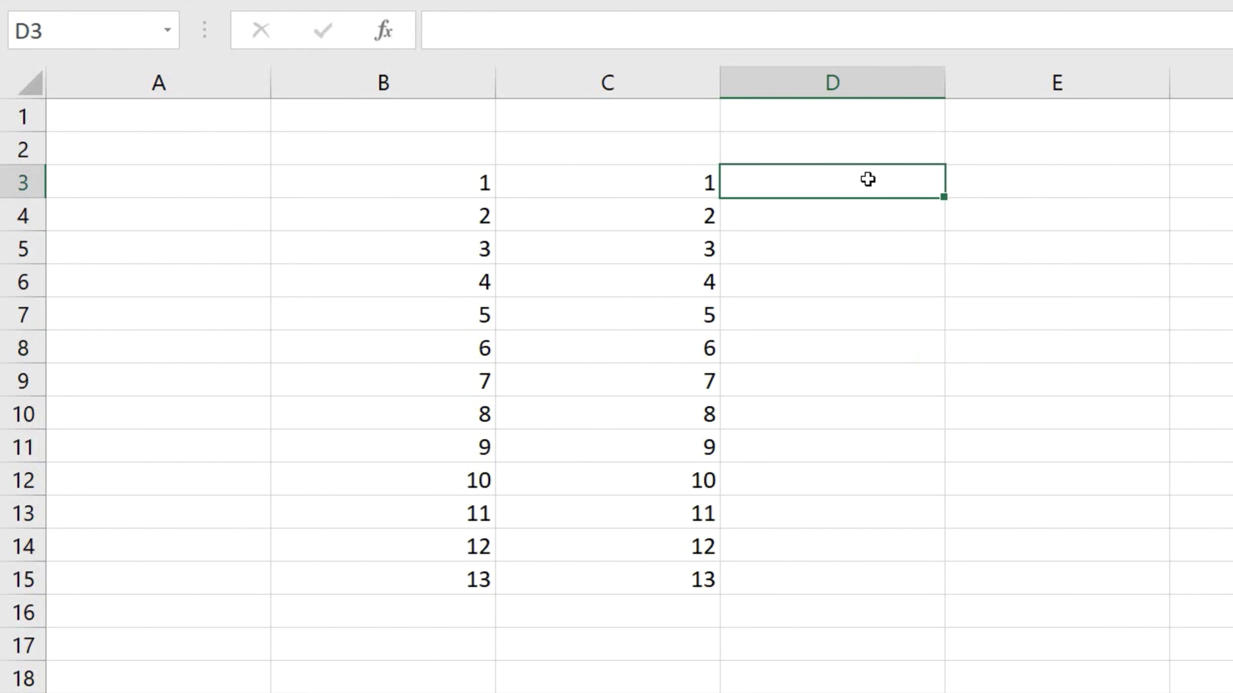
{"action": "type", "text": "2"}
{"action": "key", "text": "Return"}
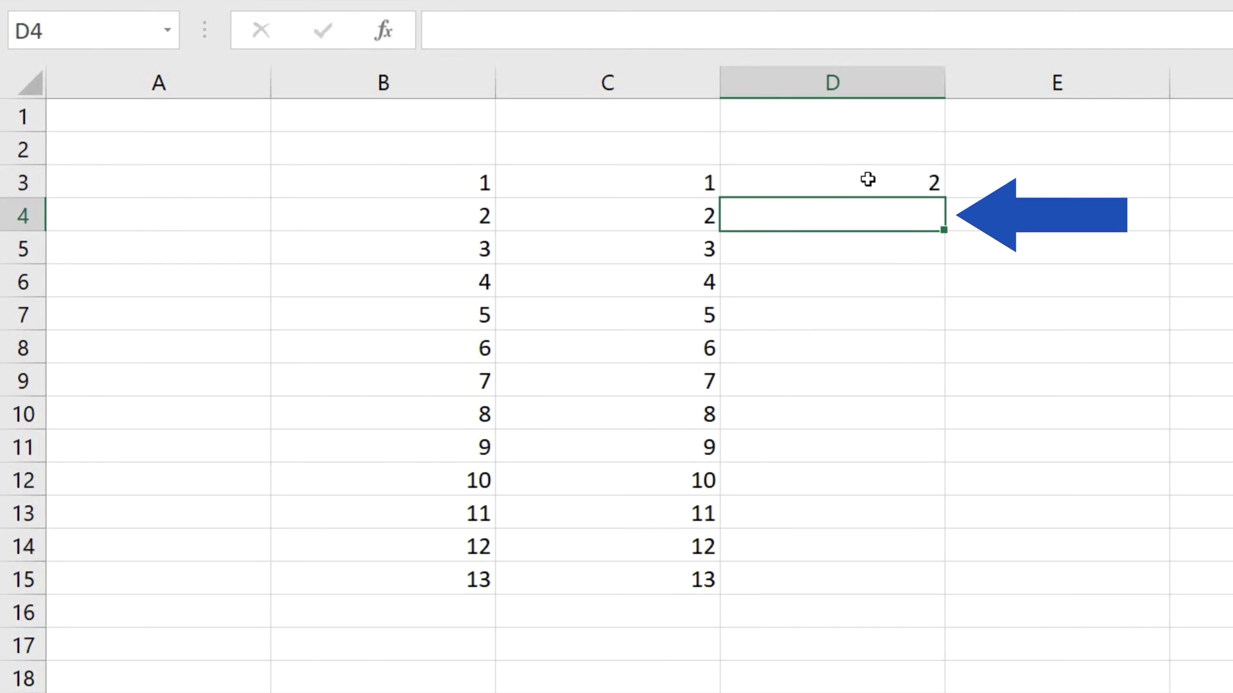
{"action": "type", "text": "4"}
{"action": "key", "text": "Return"}
{"action": "mouse_move", "coordinate": [867, 179]}
{"action": "left_mouse_down"}
{"action": "mouse_move", "coordinate": [929, 216]}
{"action": "mouse_move", "coordinate": [942, 594]}
{"action": "left_mouse_up"}
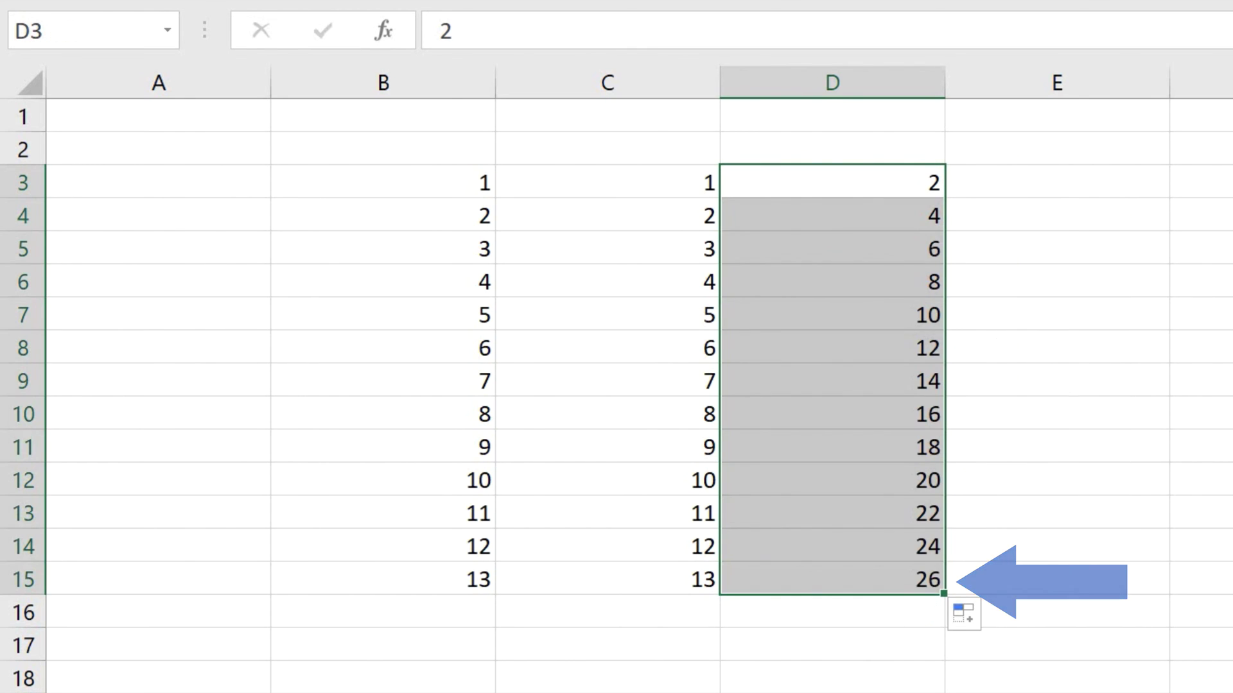
{"action": "left_click", "coordinate": [832, 680]}
Fill month names, short month names and weekdays down columns E, F and G to row 15.
{"action": "left_click", "coordinate": [789, 179]}
{"action": "type", "text": "J"}
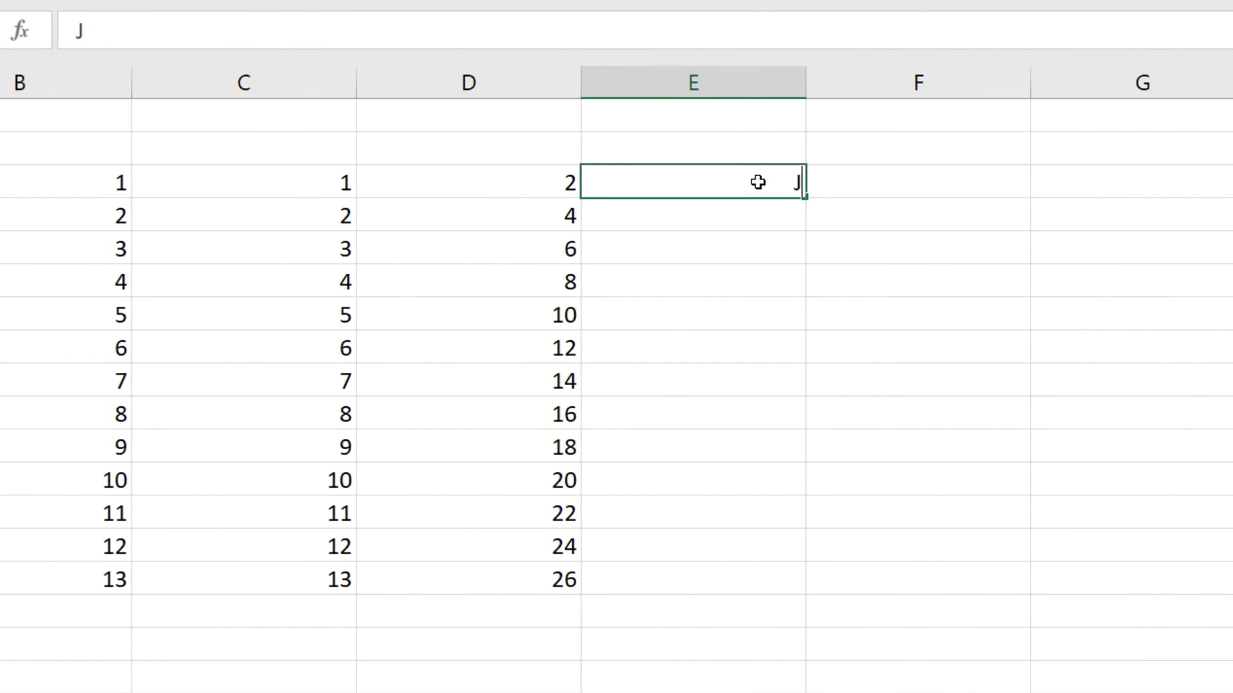
{"action": "type", "text": "anuary"}
{"action": "left_click_drag", "start_coordinate": [805, 198], "coordinate": [812, 592]}
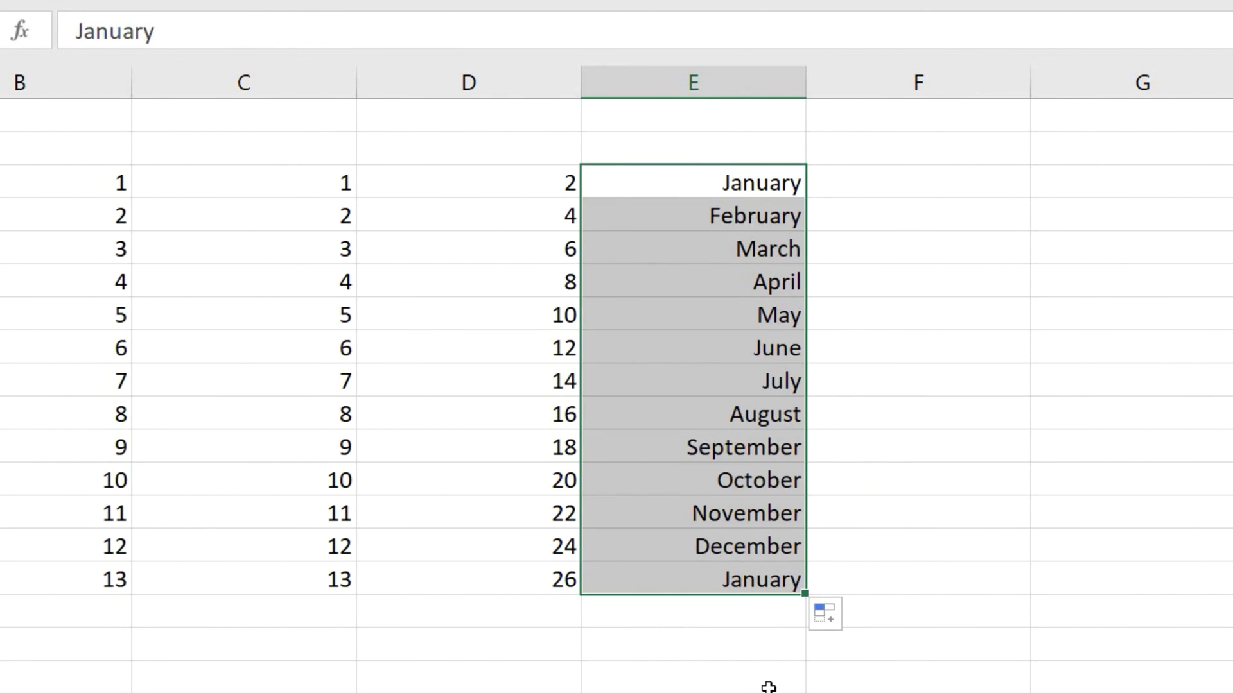
{"action": "left_click", "coordinate": [977, 185]}
{"action": "type", "text": "JAN"}
{"action": "left_click_drag", "start_coordinate": [1029, 198], "coordinate": [1017, 608]}
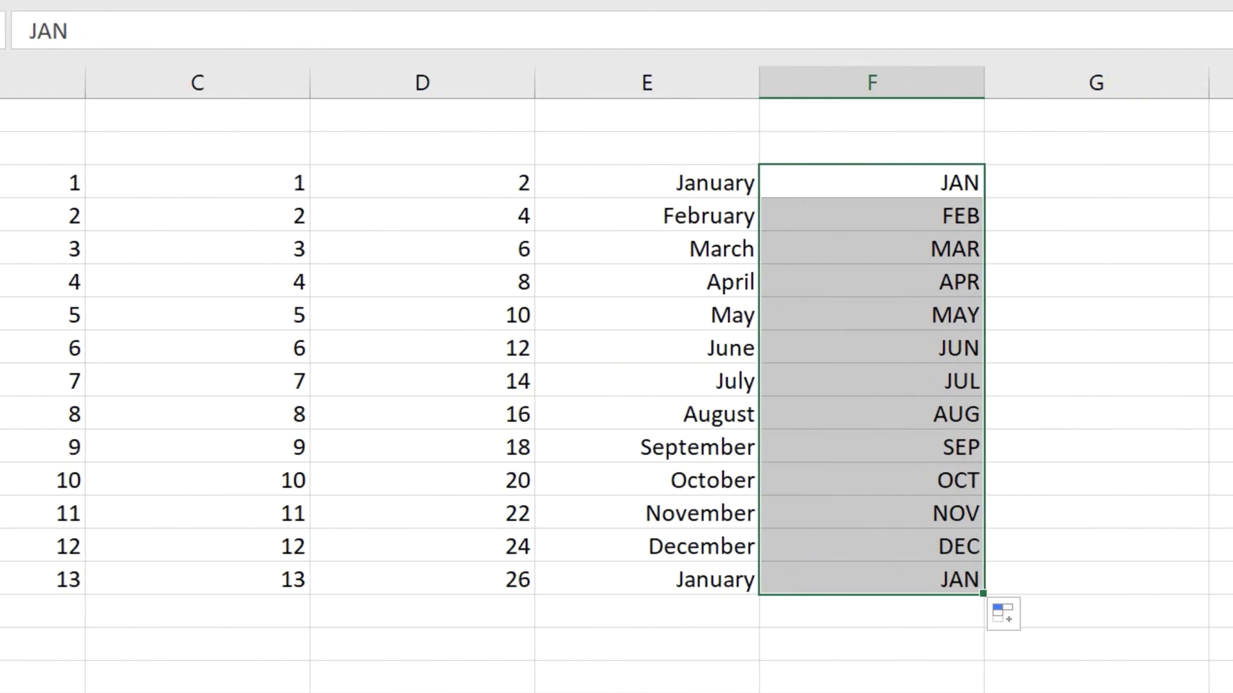
{"action": "scroll", "coordinate": [688, 213], "scroll_direction": "right", "scroll_amount": 3}
{"action": "left_click", "coordinate": [568, 179]}
{"action": "type", "text": "Monday"}
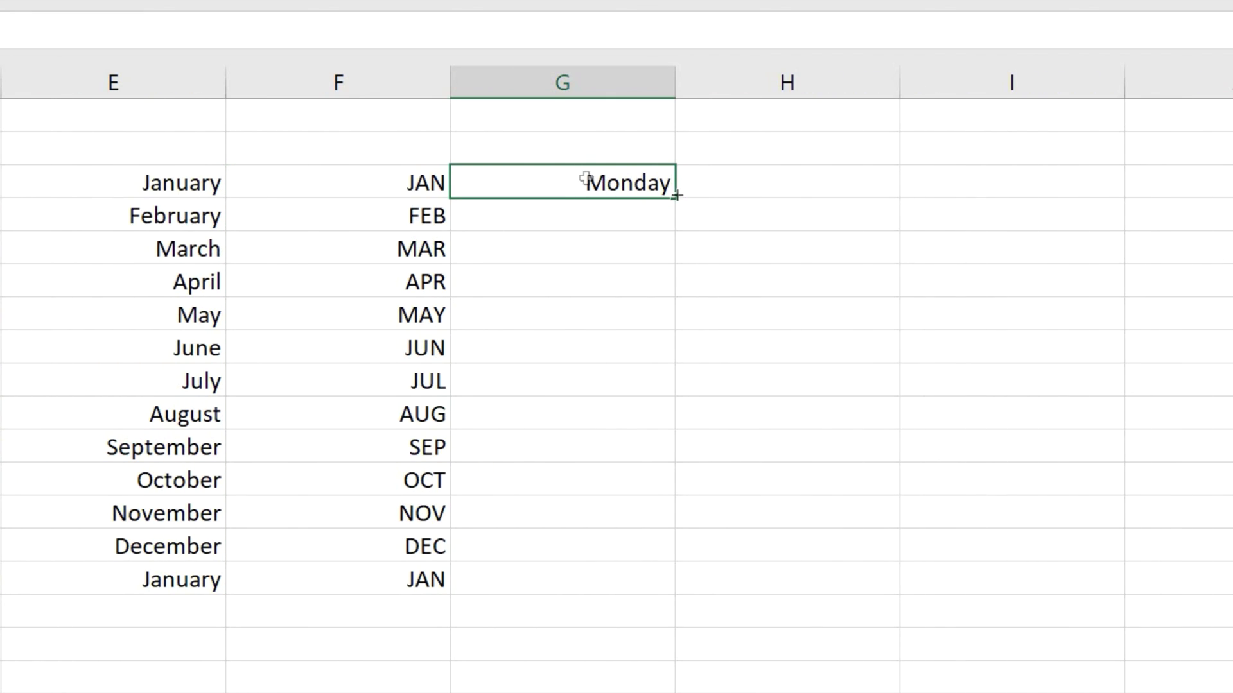
{"action": "left_click_drag", "start_coordinate": [676, 198], "coordinate": [685, 591]}
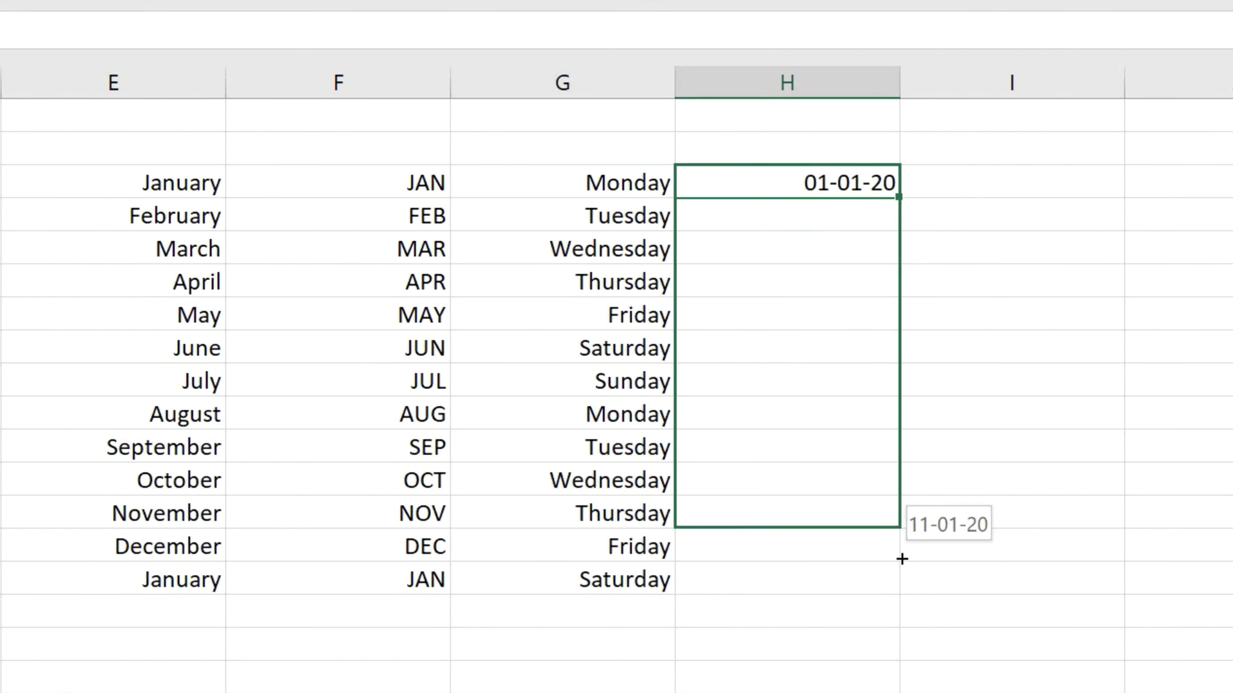
Fill dates to 13-01-20, Product 1–13 and repeating quarters down columns H, I and J.
{"action": "left_click_drag", "start_coordinate": [899, 195], "coordinate": [902, 560]}
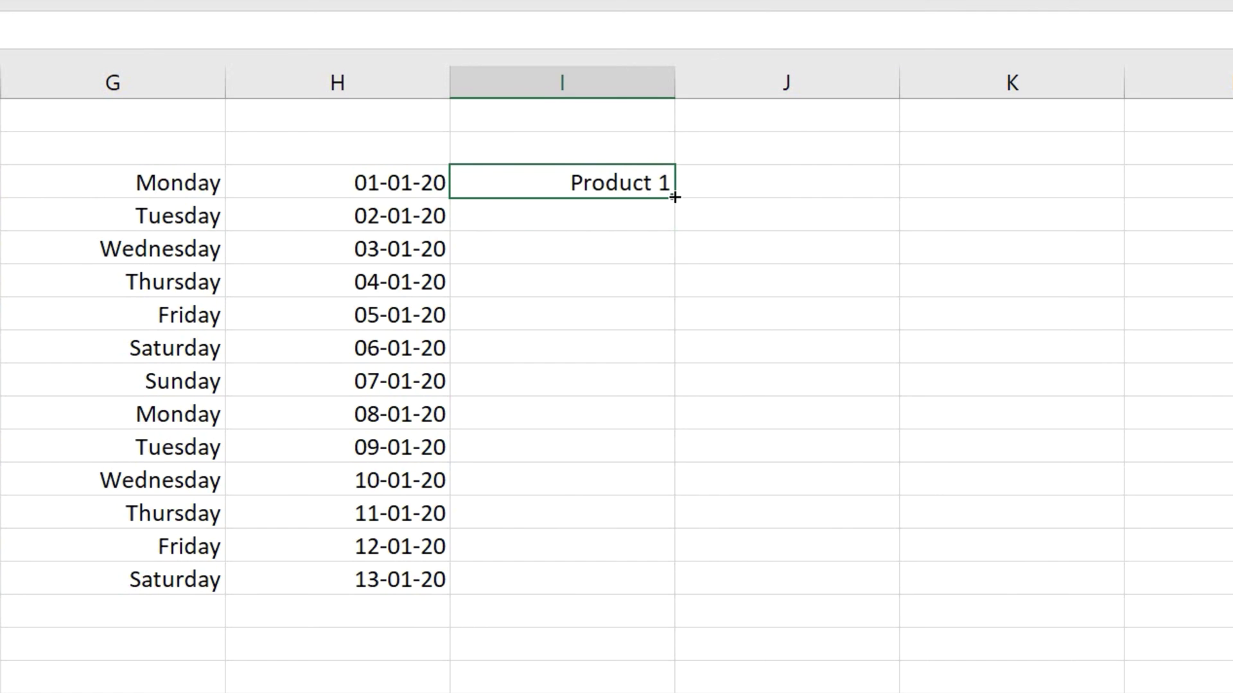
{"action": "left_click_drag", "start_coordinate": [673, 197], "coordinate": [673, 587]}
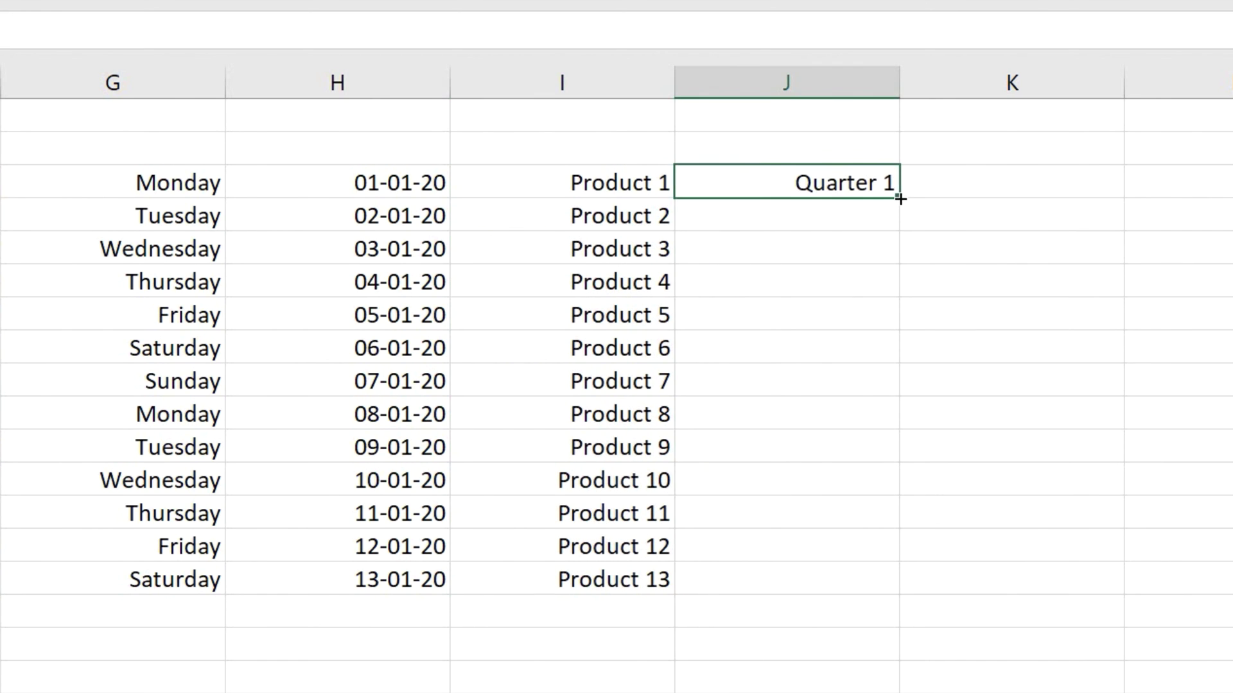
{"action": "left_click_drag", "start_coordinate": [900, 195], "coordinate": [900, 591]}
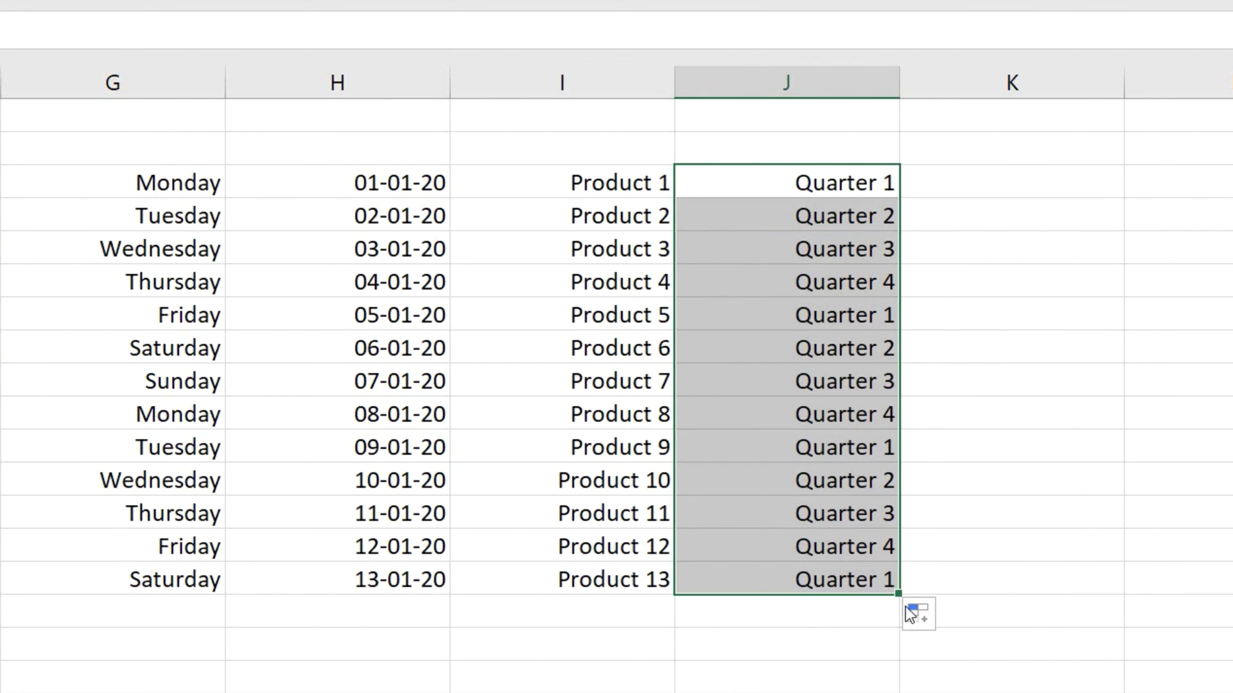
{"action": "left_click", "coordinate": [727, 686]}
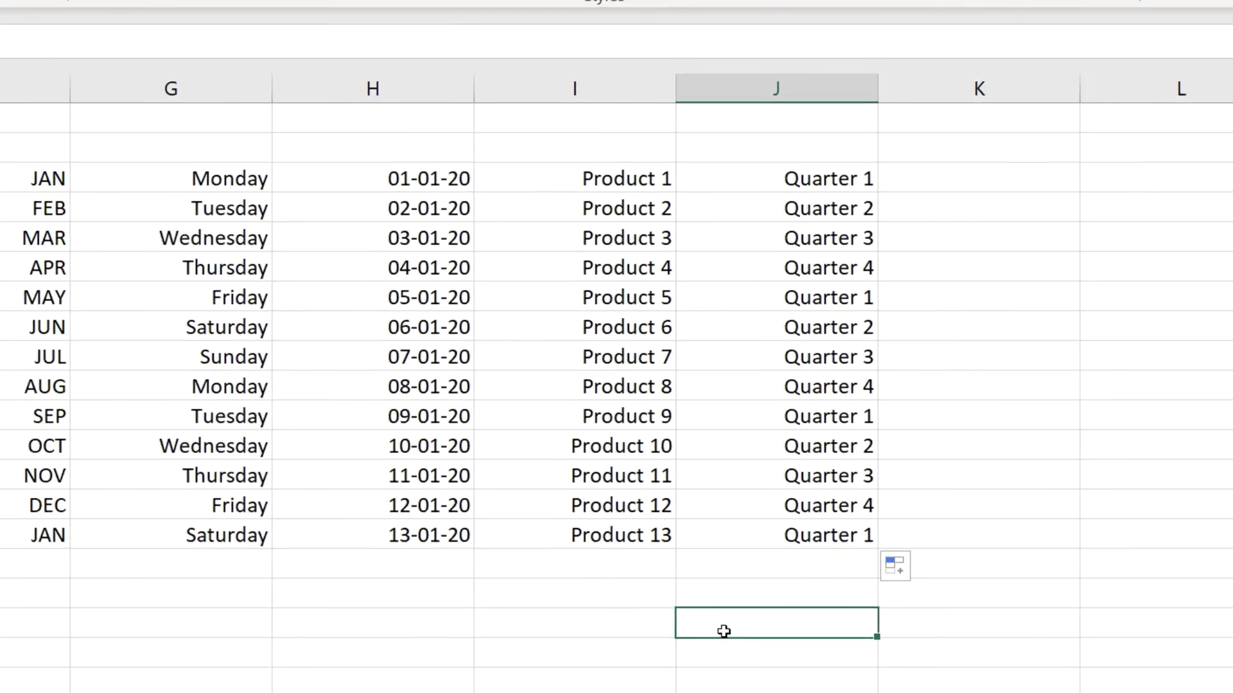